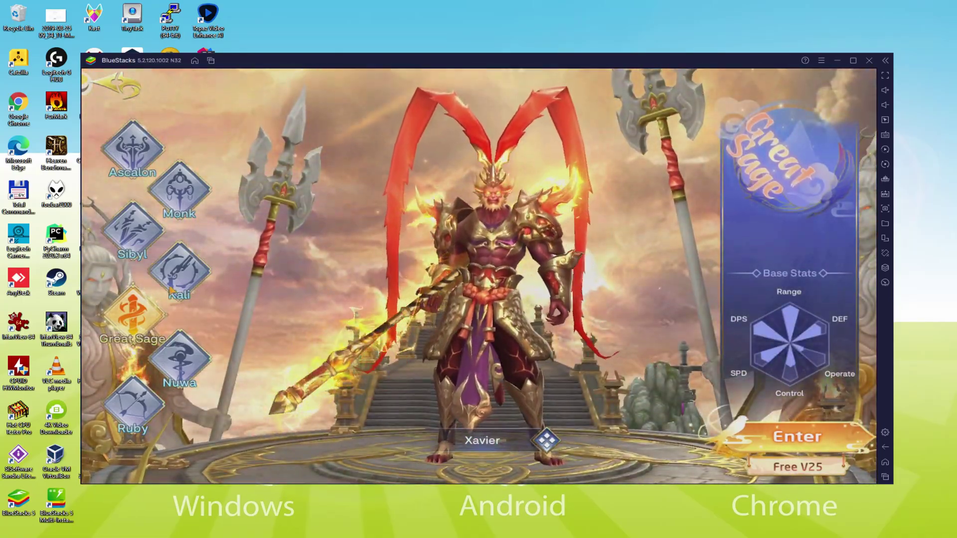
# - Preview the Kali, Sibyl and Monk classes in turn on the character-select screen
pyautogui.click(184, 268)
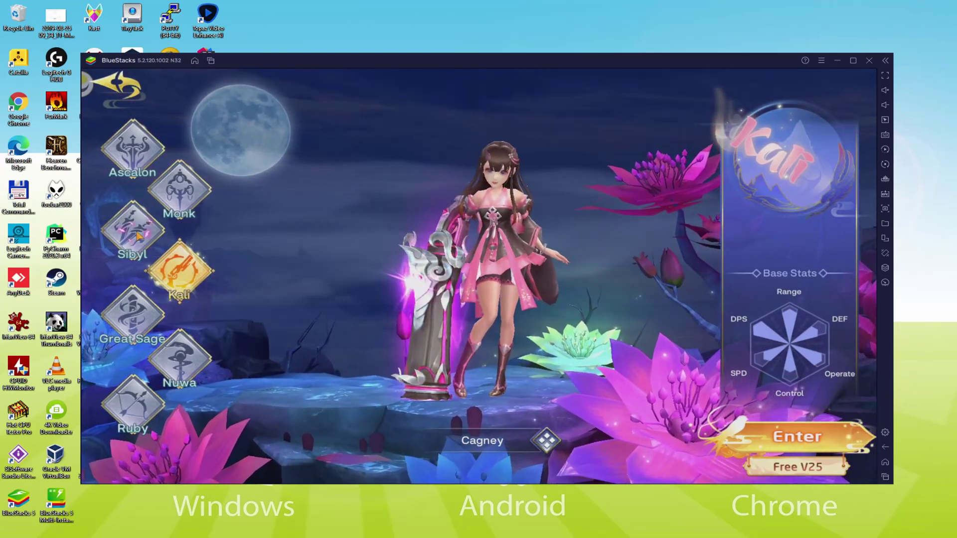
pyautogui.click(137, 235)
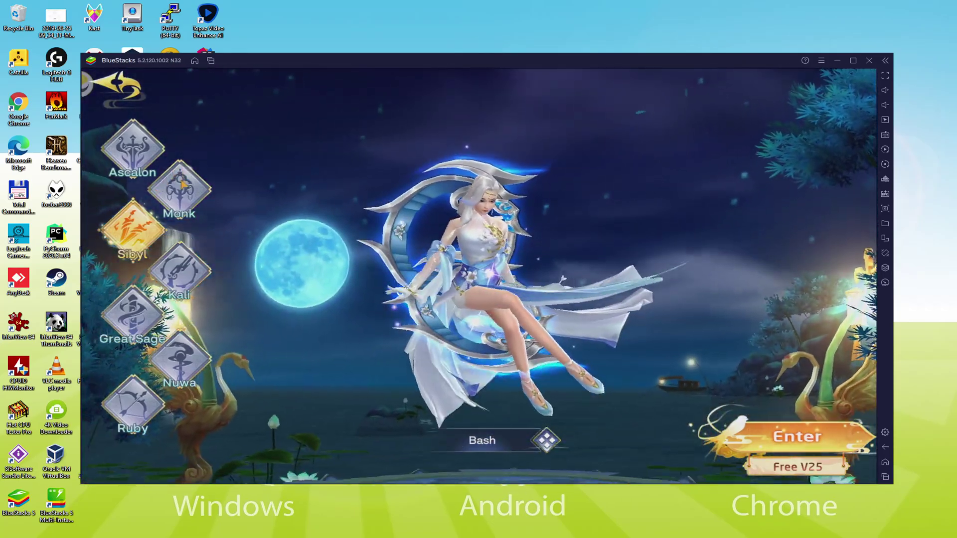
pyautogui.click(180, 188)
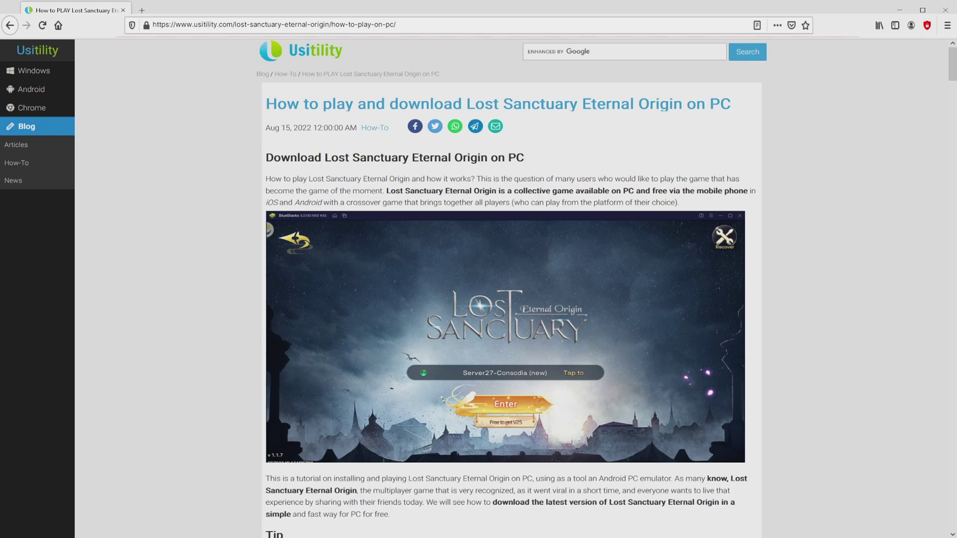
pyautogui.scroll(-5, 479, 299)
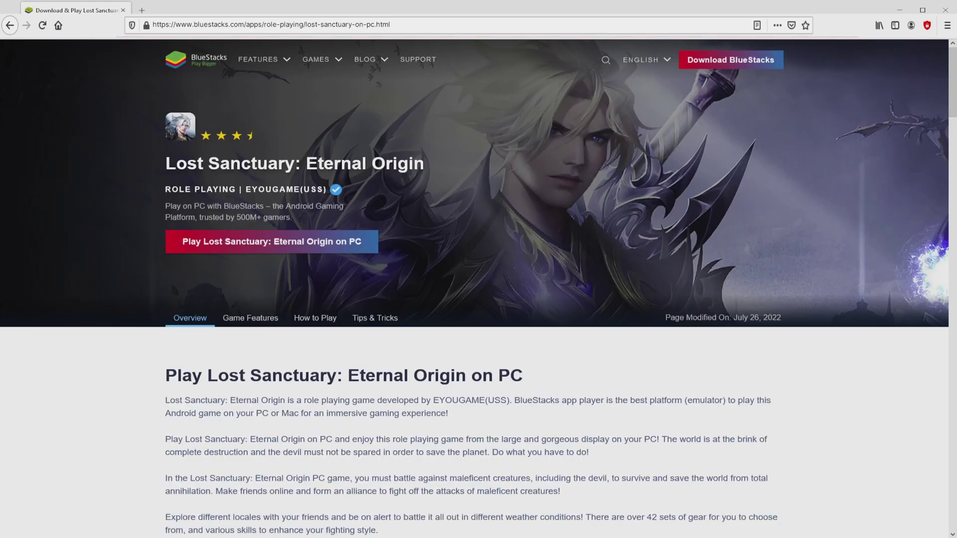
pyautogui.scroll(-1, 479, 299)
pyautogui.scroll(-4, 479, 299)
pyautogui.scroll(-4, 479, 300)
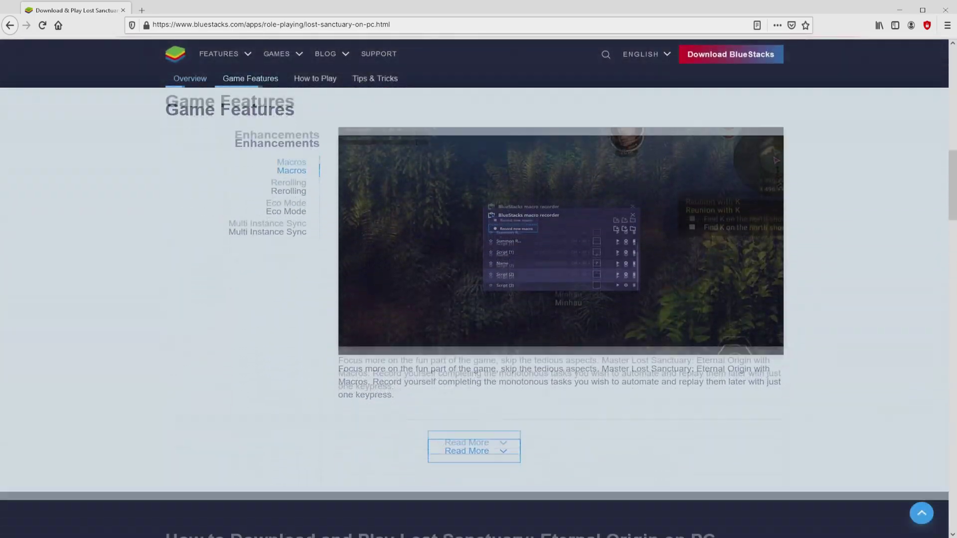
pyautogui.scroll(-4, 479, 300)
pyautogui.scroll(5, 480, 299)
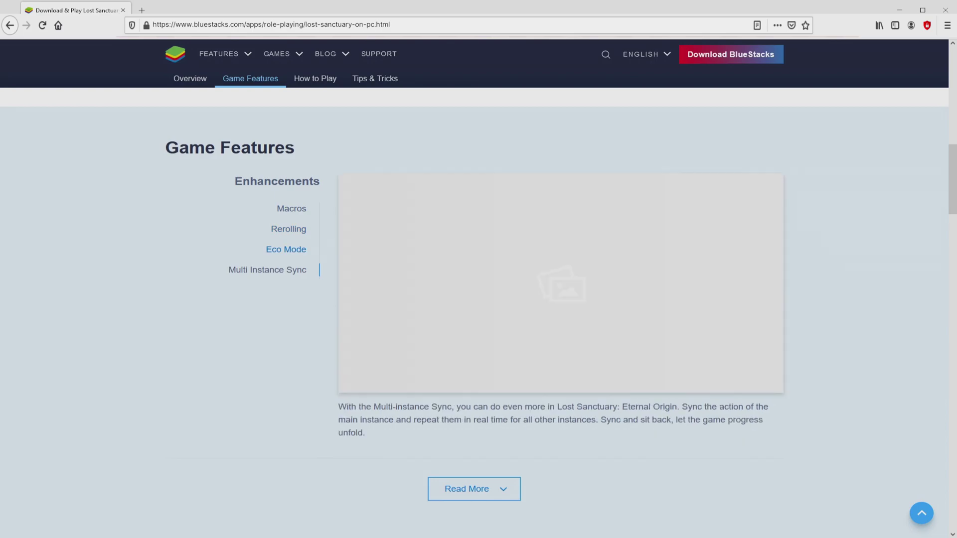
# - Return to the top of the Lost Sanctuary page after reviewing the Game Features section
pyautogui.press('Home')
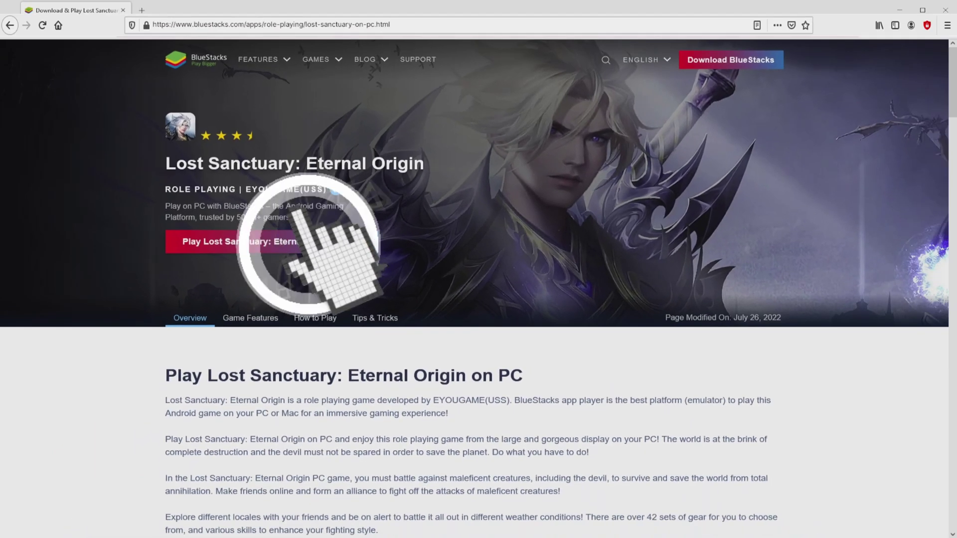
# - Download BlueStacksInstaller.exe via 'Play Lost Sanctuary: Eternal Origin on PC'
pyautogui.click(300, 241)
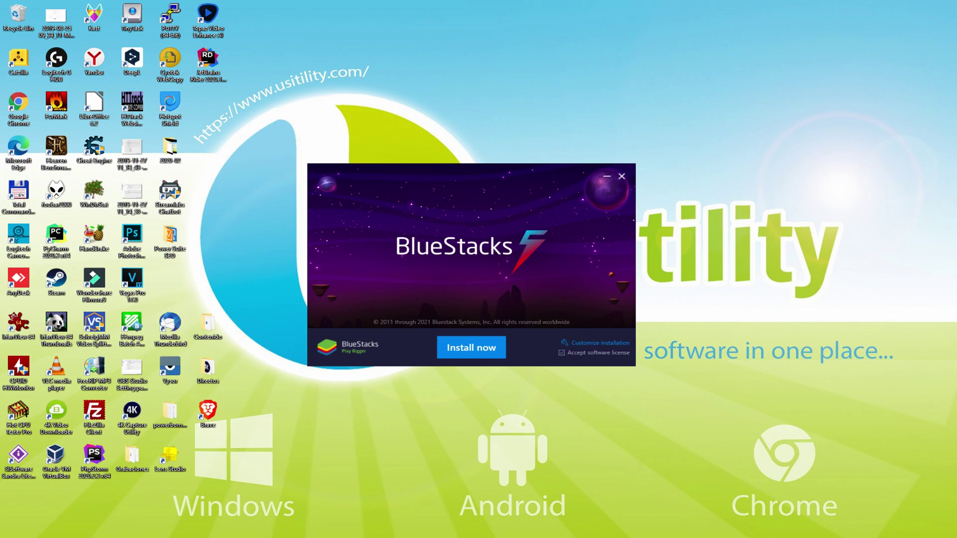
# - Check the data path under Customize installation, then install BlueStacks with default settings
pyautogui.click(597, 343)
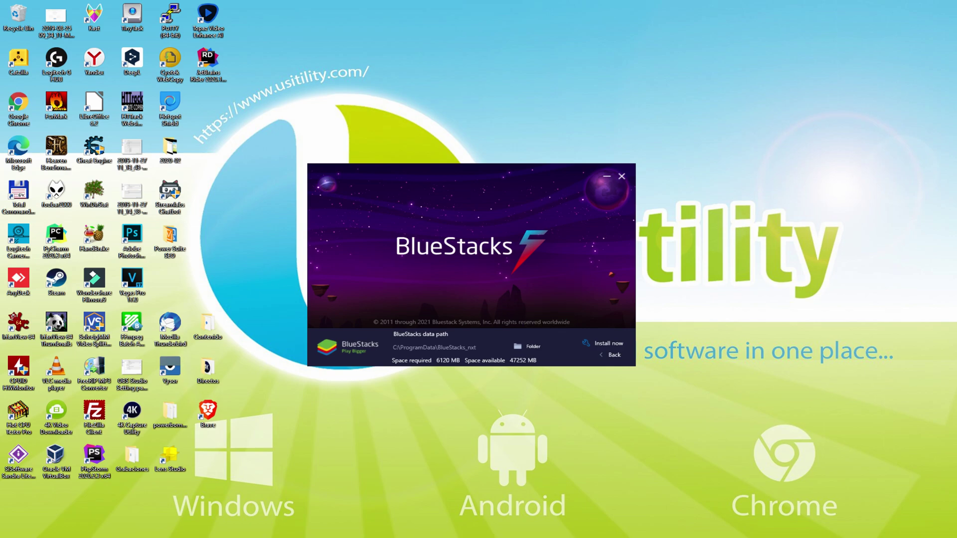
pyautogui.click(603, 354)
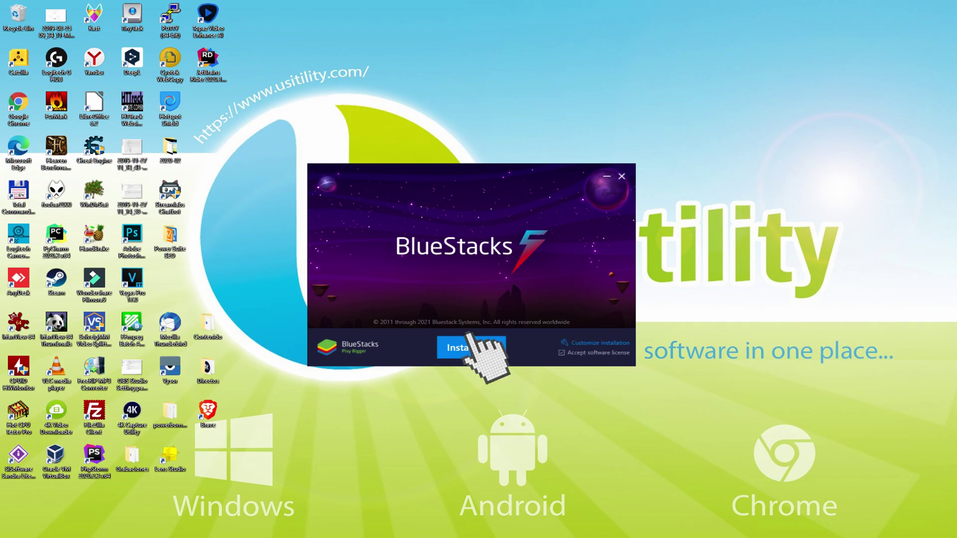
pyautogui.click(471, 348)
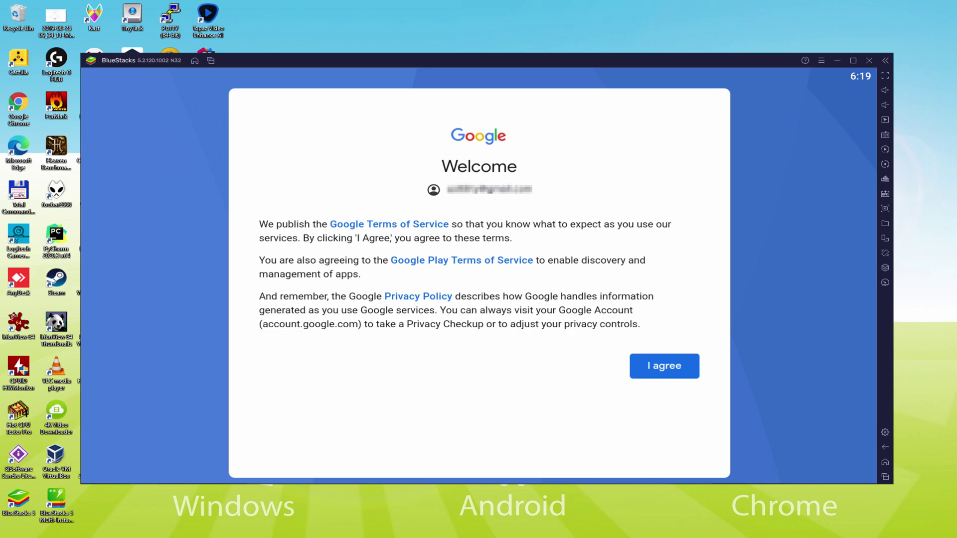
# - Agree to Google's terms, turn off Google Drive backup, and accept the Google services settings
pyautogui.click(664, 366)
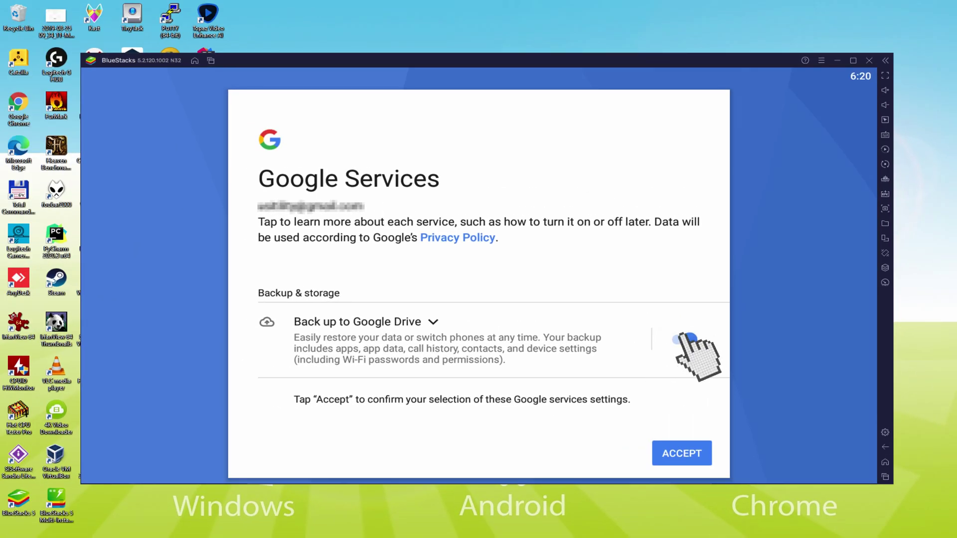
pyautogui.click(682, 340)
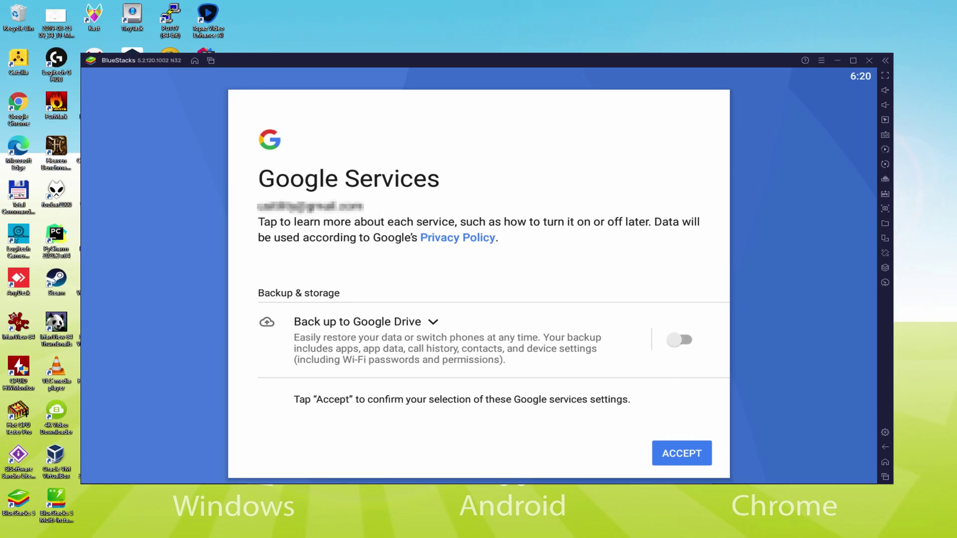
pyautogui.click(677, 453)
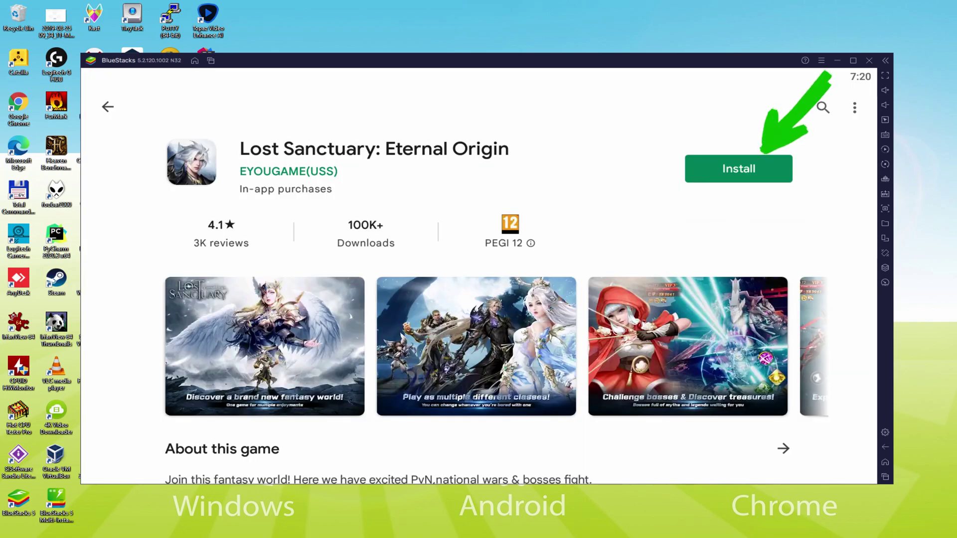
# - Install Lost Sanctuary: Eternal Origin from its Play Store page until Open appears
pyautogui.click(764, 166)
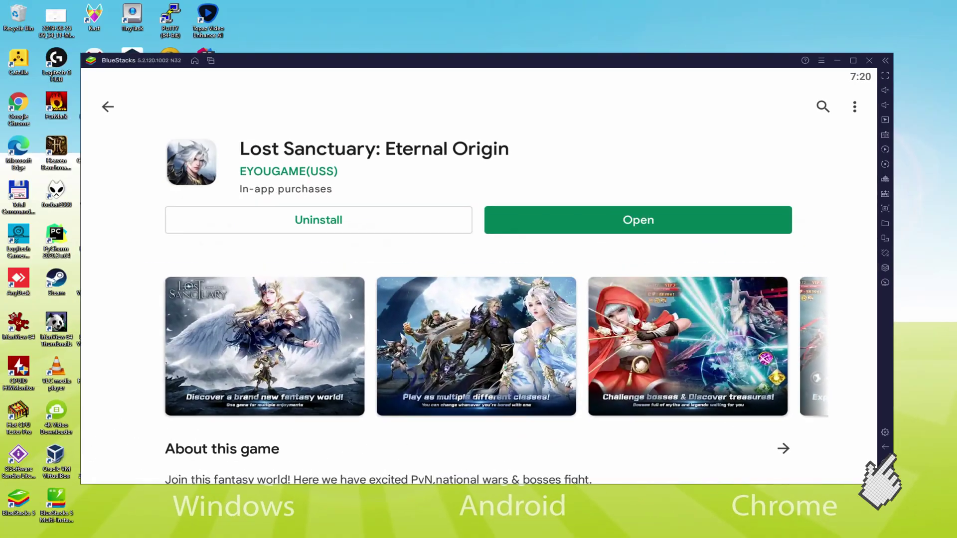
# - Launch Lost Sanctuary from the BlueStacks home screen and preview the Ascalon class
pyautogui.click(885, 462)
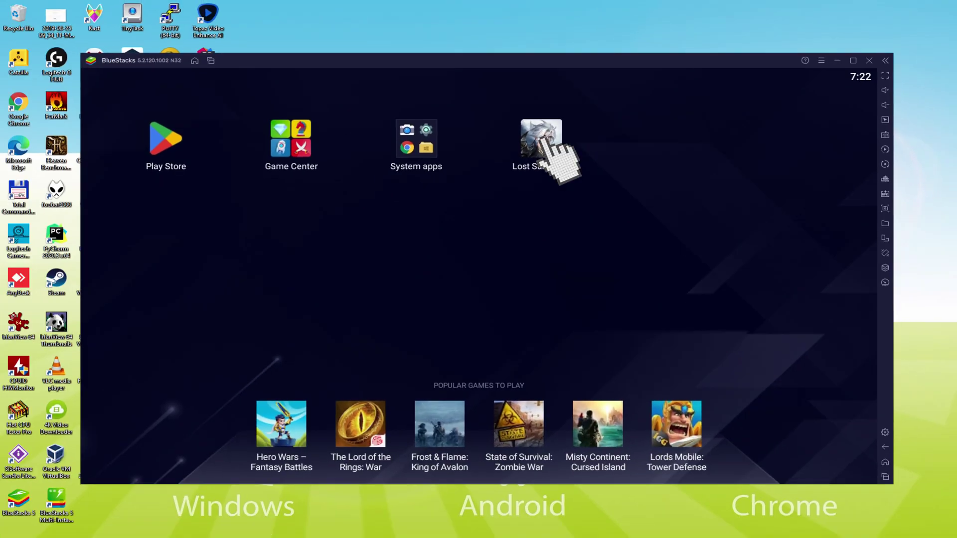
pyautogui.click(549, 153)
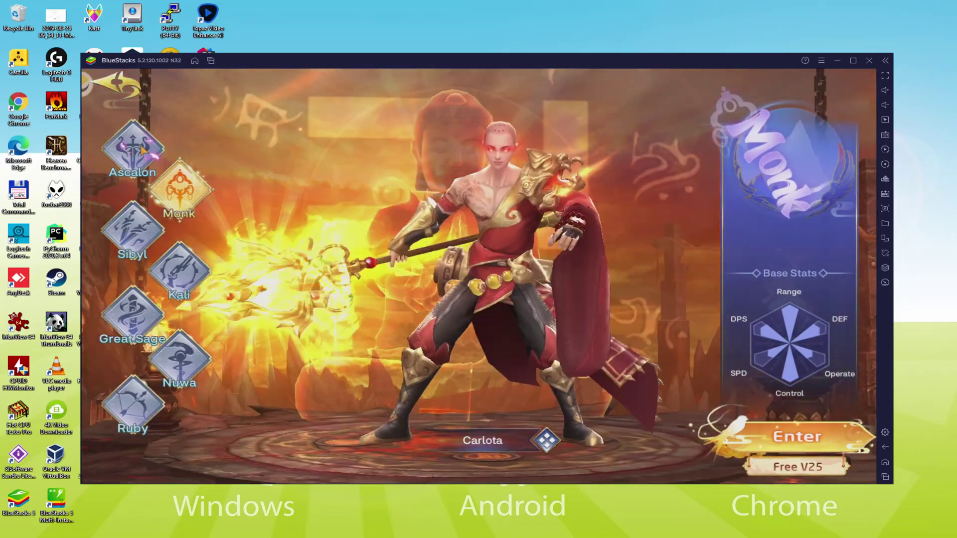
pyautogui.click(135, 149)
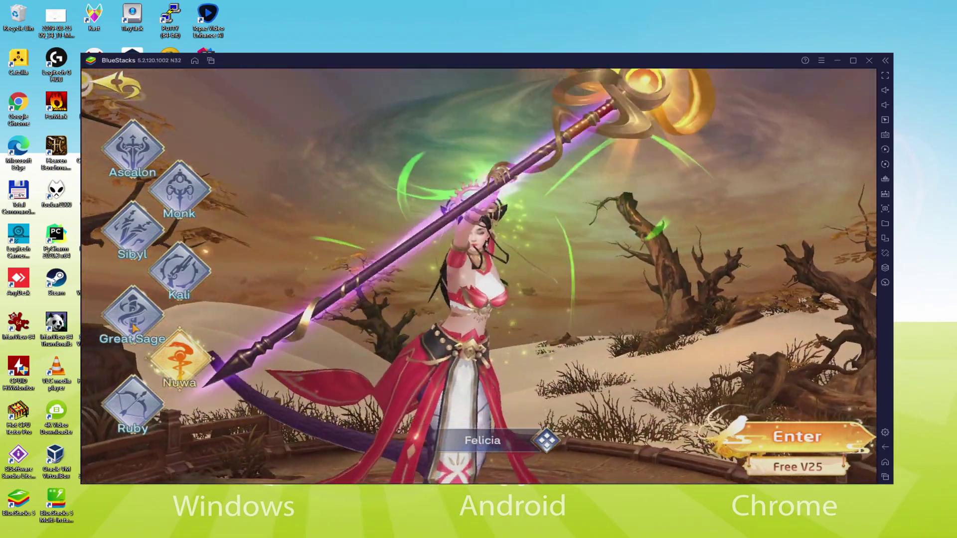
# - Display the Nuwa class from the left-hand column of the hero selection screen
pyautogui.click(132, 314)
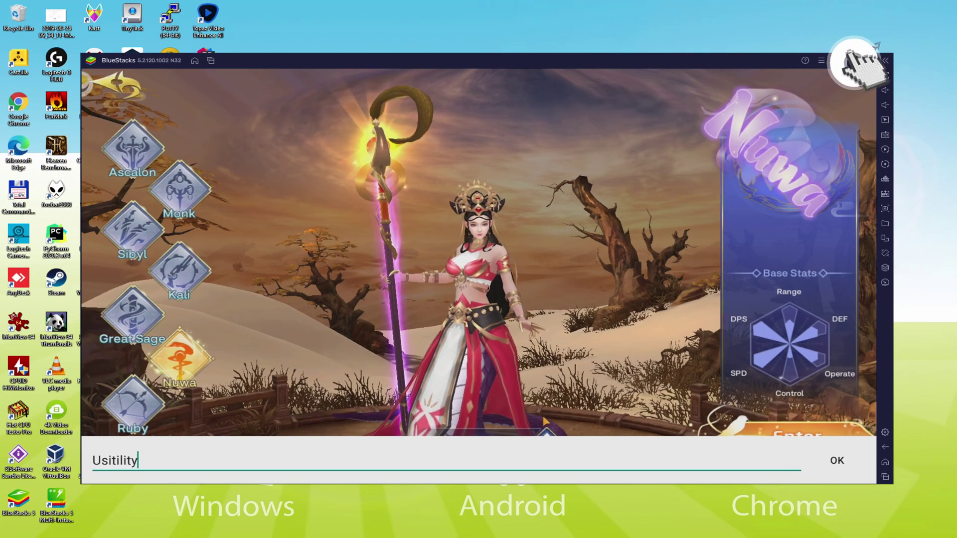
# - Confirm the character name Usitility and enter the game as Nuwa
pyautogui.click(847, 60)
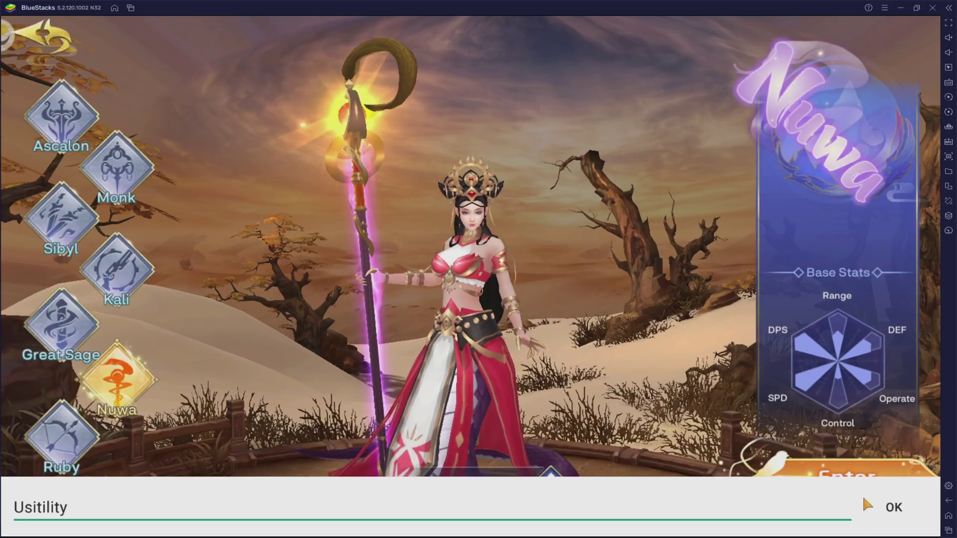
pyautogui.click(898, 511)
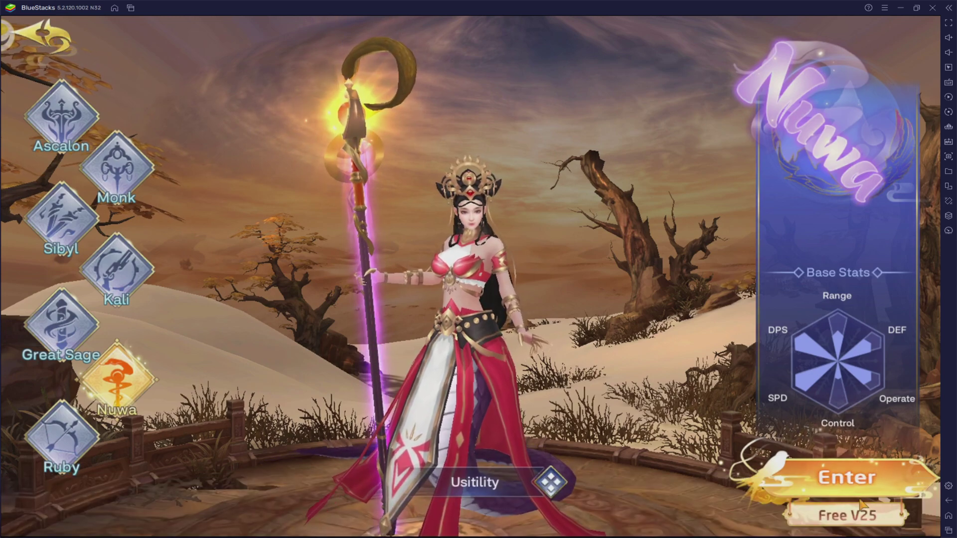
pyautogui.click(823, 479)
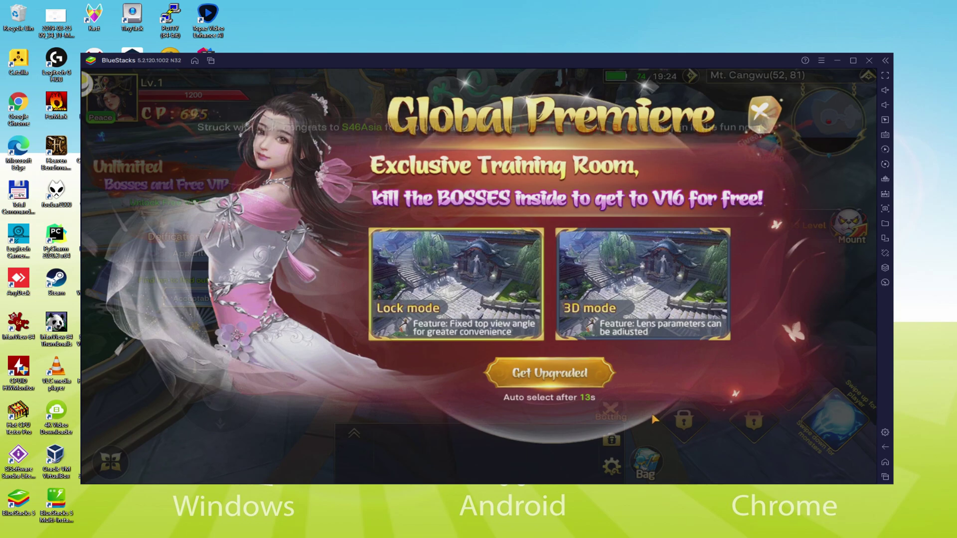
# - Close the Global Premiere popup and open the Controls editor from the right sidebar
pyautogui.click(655, 420)
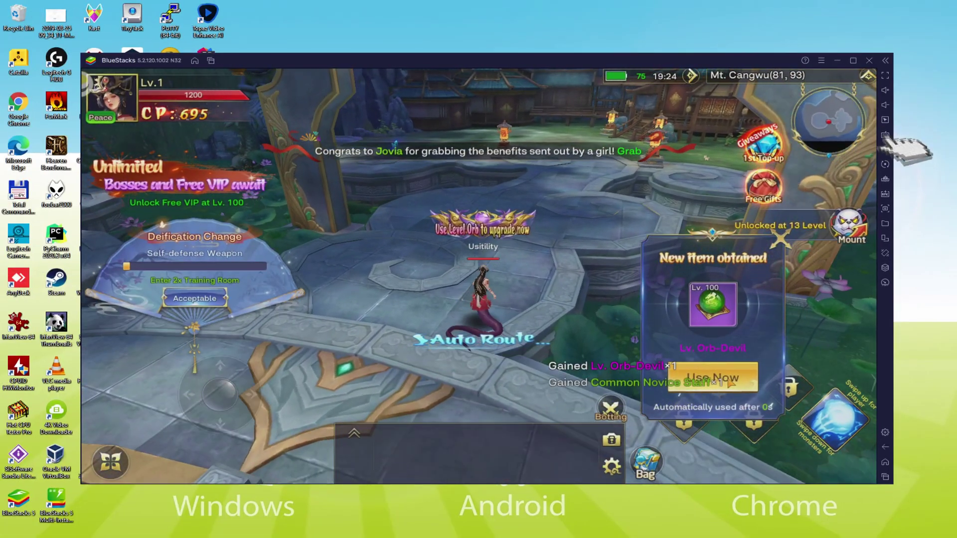
pyautogui.click(886, 135)
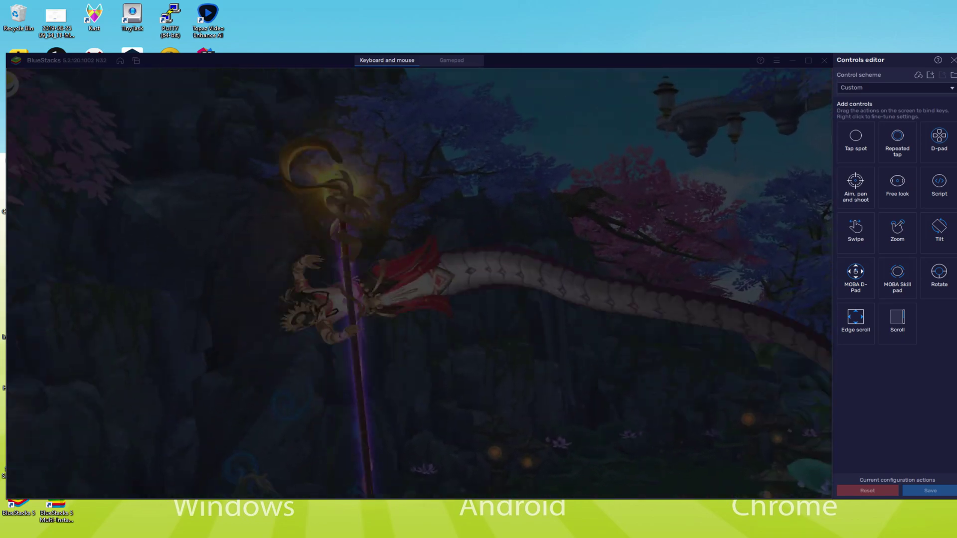
# - Close the Controls editor, enter the 2x Training Room, and briefly expand the chat panel
pyautogui.click(944, 60)
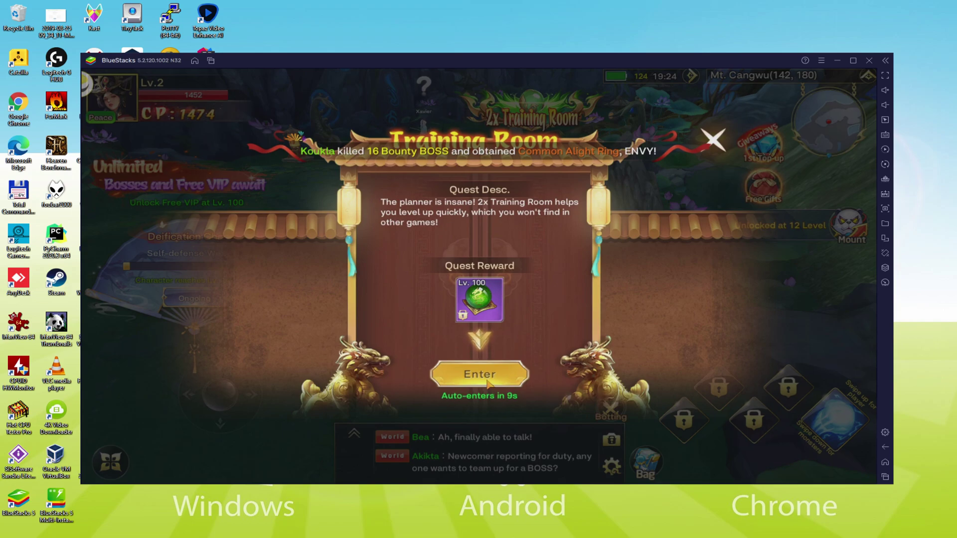
pyautogui.click(488, 380)
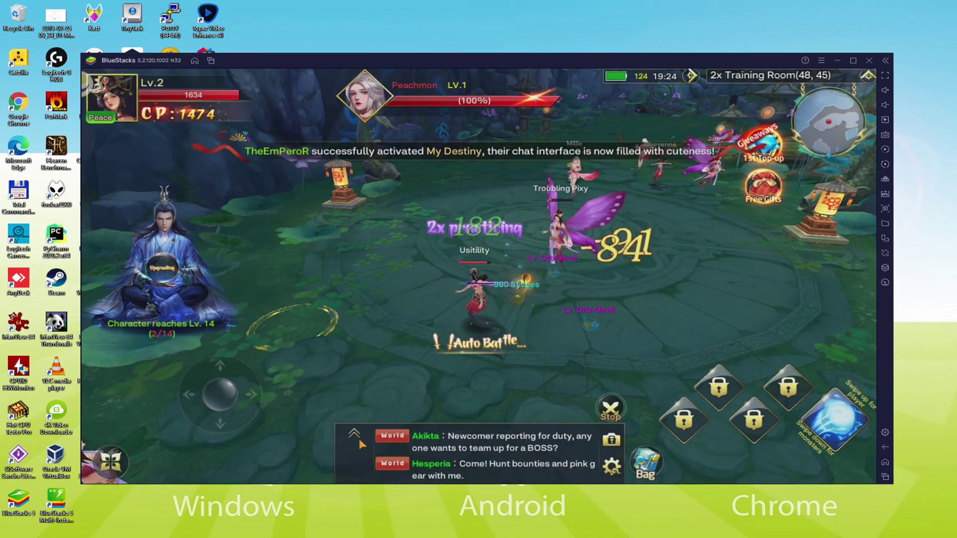
pyautogui.click(355, 434)
pyautogui.click(355, 378)
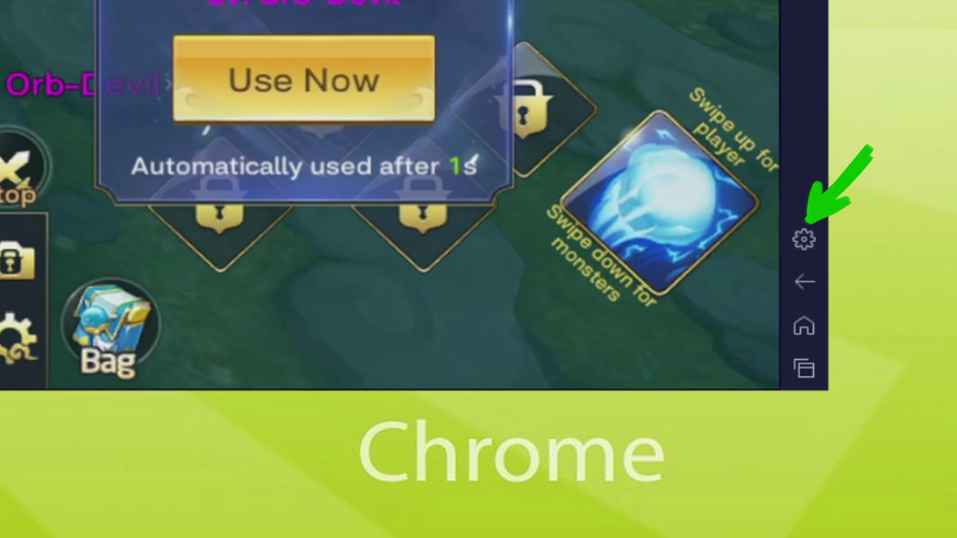
# - Use the newly obtained orb item from the item popup
pyautogui.click(364, 90)
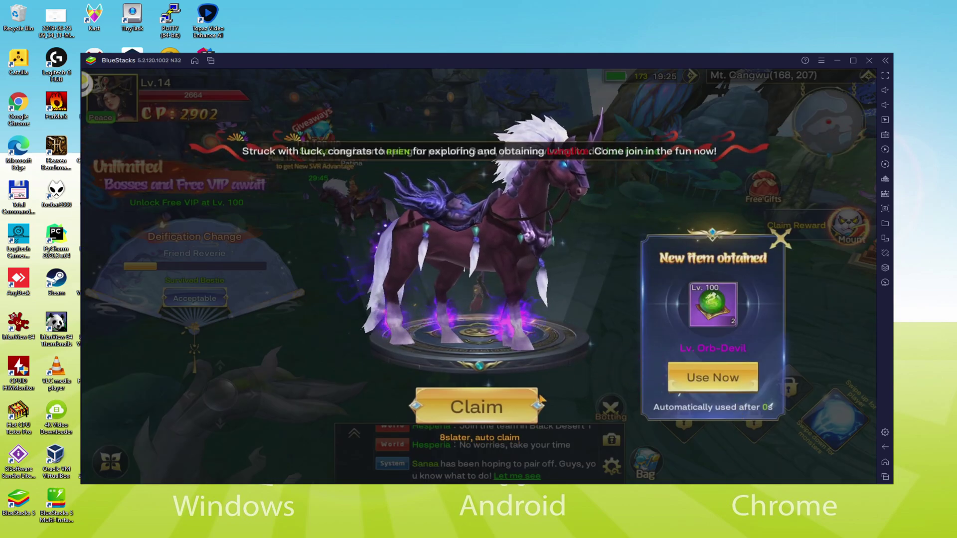
# - Complete Xavier's quest, mount the horse, and claim the Mount Advance Orb gift
pyautogui.click(526, 413)
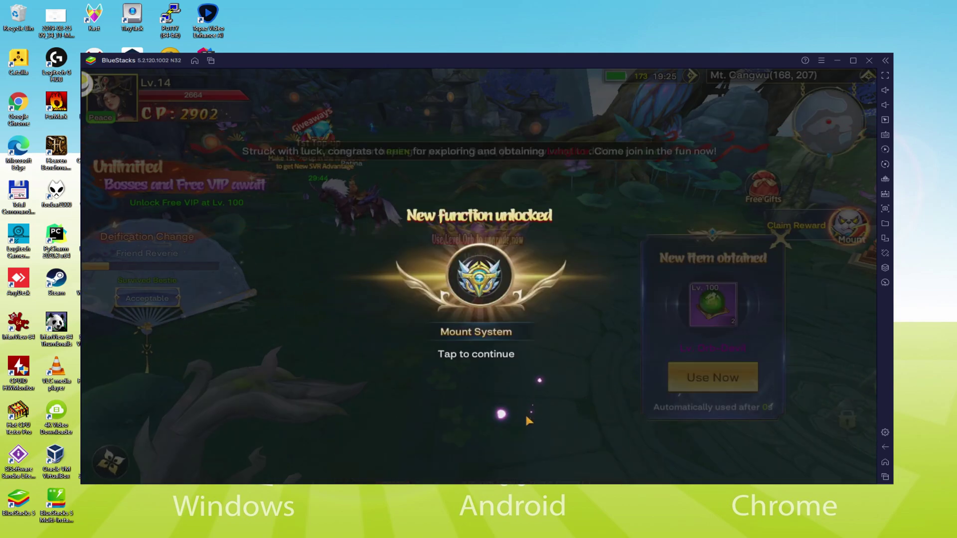
pyautogui.click(488, 338)
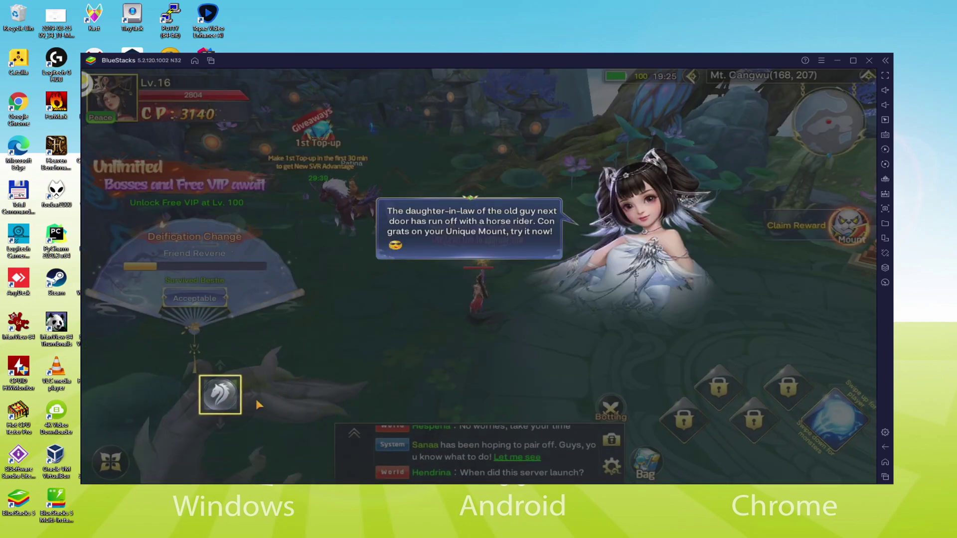
pyautogui.click(220, 394)
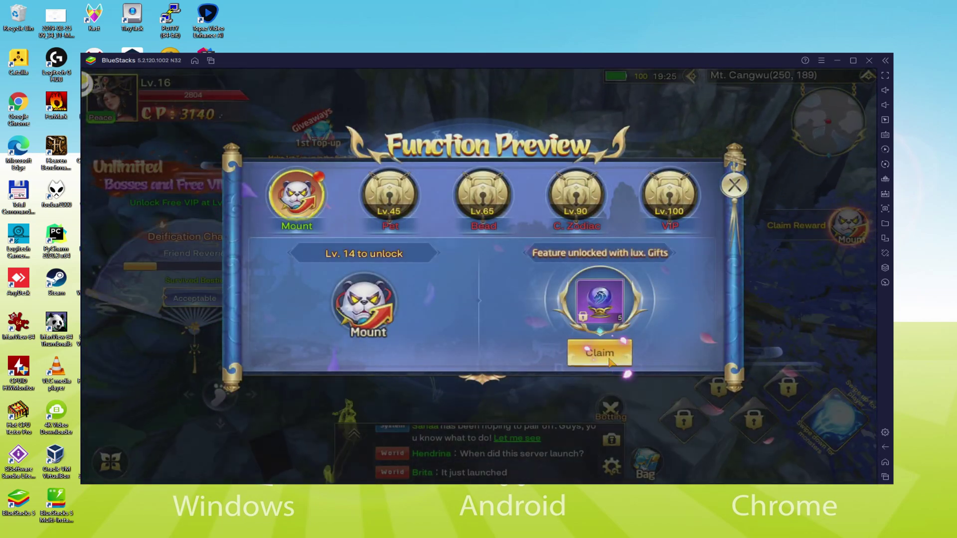
pyautogui.click(600, 353)
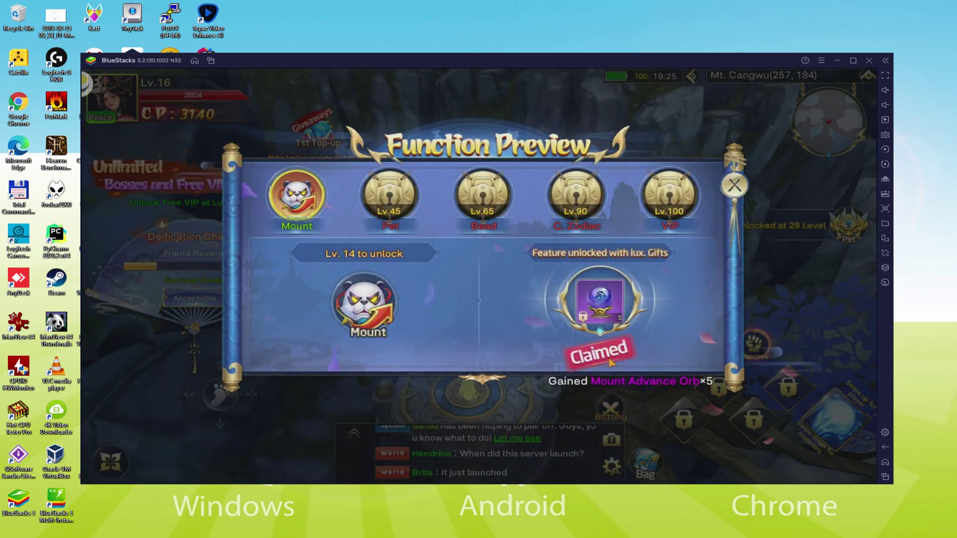
pyautogui.click(735, 185)
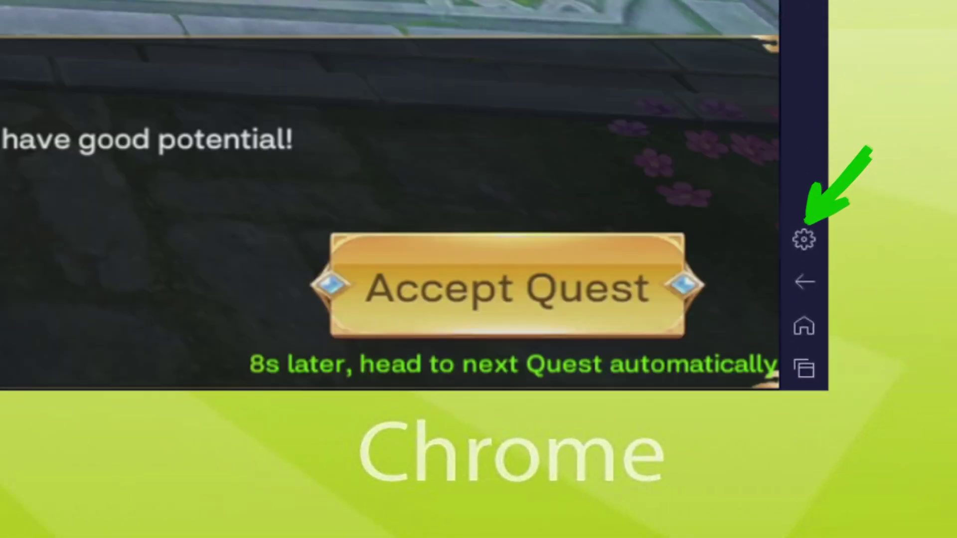
# - Accept the next quest so Auto Route rides the mount to Ms. Yin
pyautogui.click(421, 322)
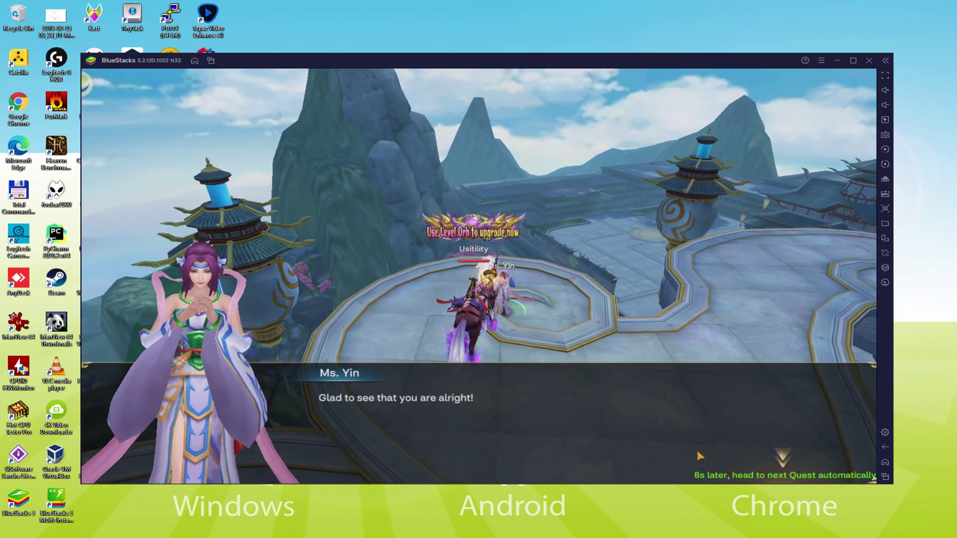
# - Accept Ms. Yin's quest, attempt a Mount Advance Orb purchase, then escape the top-up store and Siege Steed screen
pyautogui.click(698, 455)
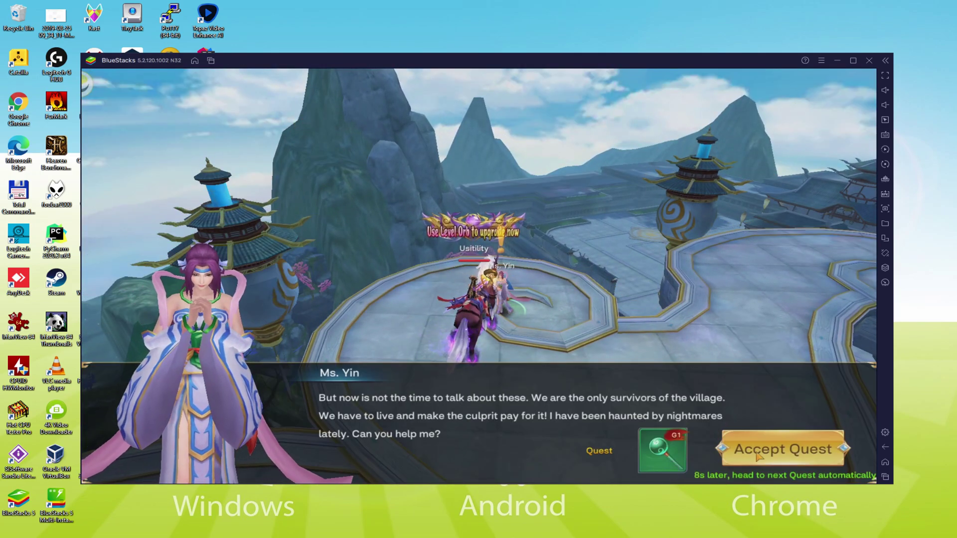
pyautogui.click(778, 452)
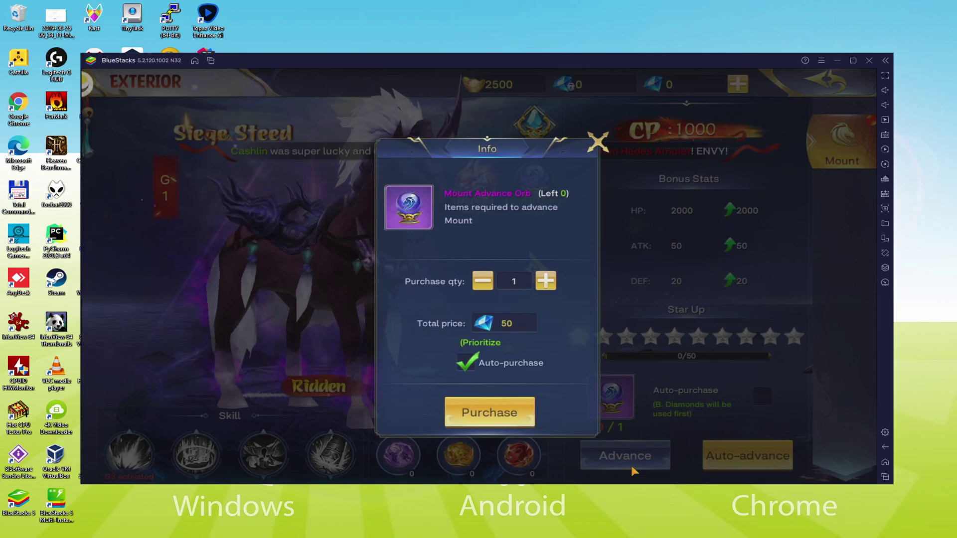
pyautogui.click(515, 418)
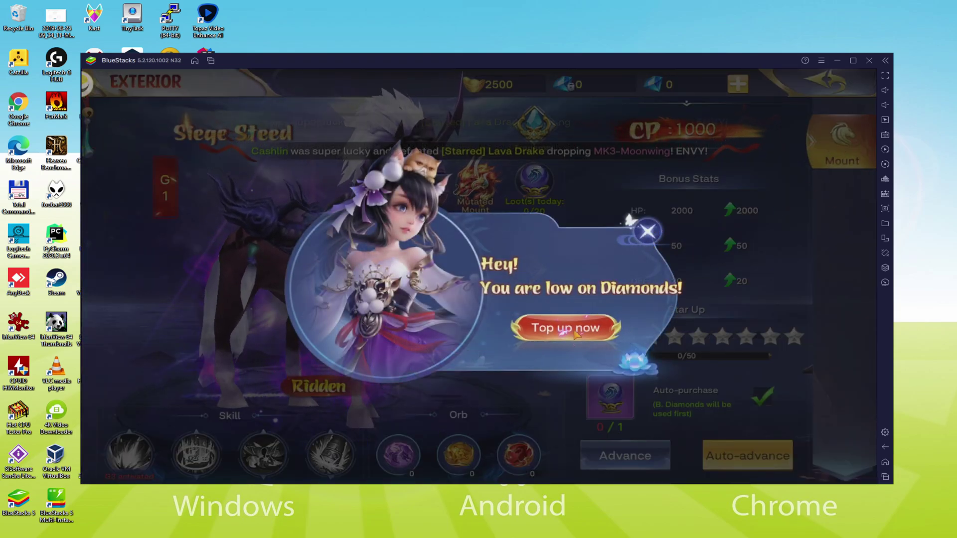
pyautogui.click(577, 337)
pyautogui.press('Escape')
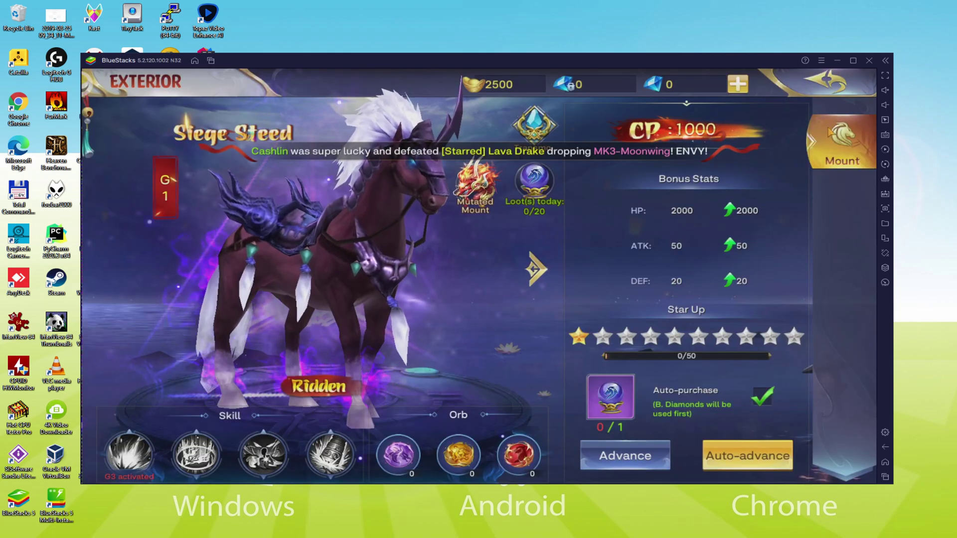
pyautogui.press('Escape')
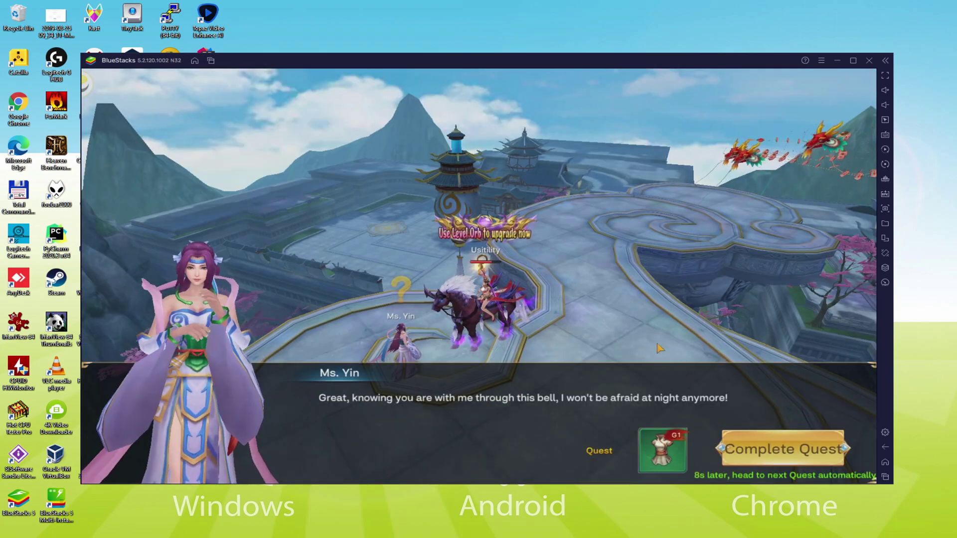